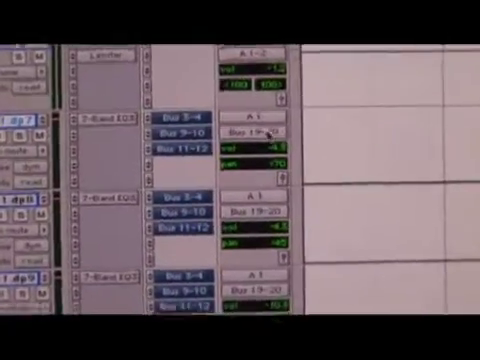
Step: Review the output and bus paths, then add a Bus 19-20 send to Audio 1 dp7
left_click(232, 135)
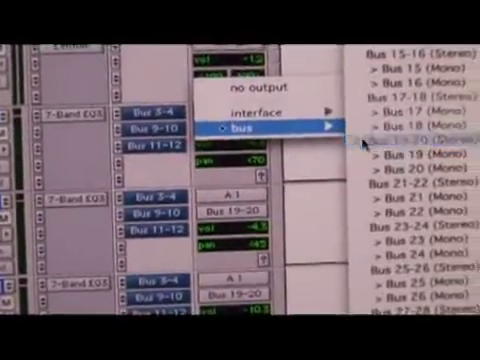
left_click(364, 139)
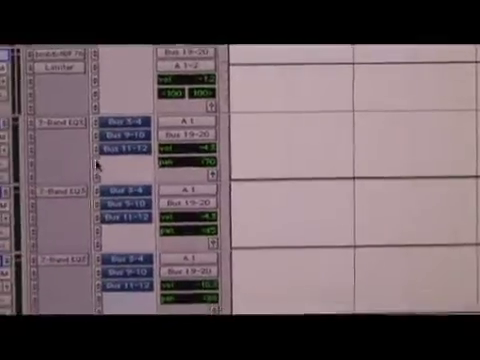
left_click(105, 168)
left_click(145, 95)
left_click(209, 139)
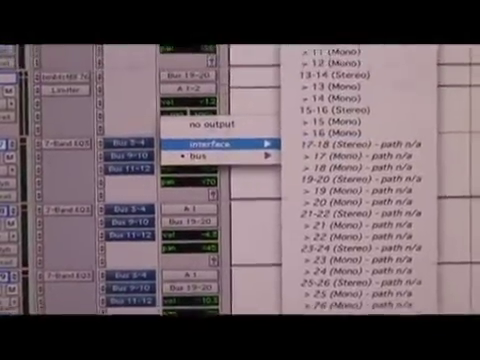
left_click(100, 215)
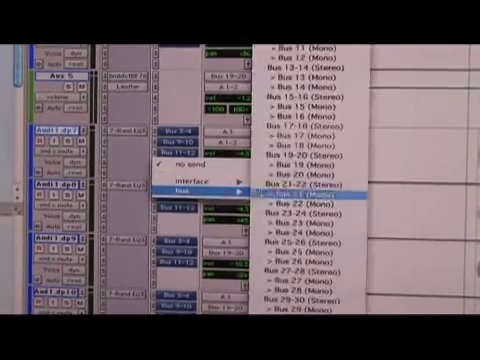
mouse_move(190, 190)
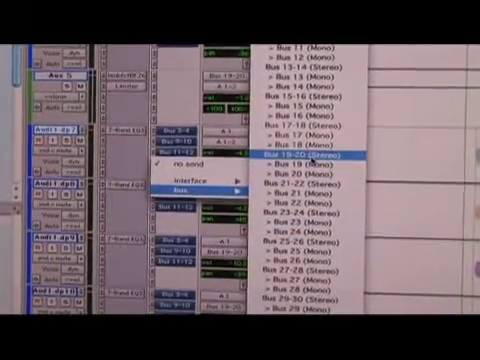
left_click(312, 155)
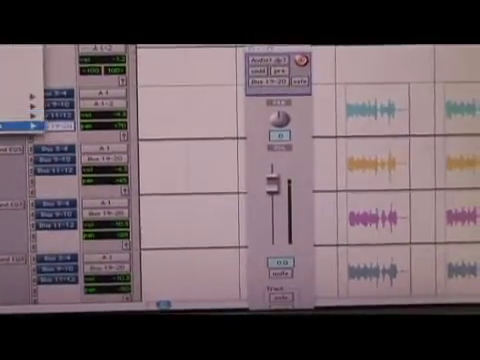
Step: Open the Audio 1 dp7 track view selector to list the Bus 19-20 send's level, mute and pan
left_click(45, 128)
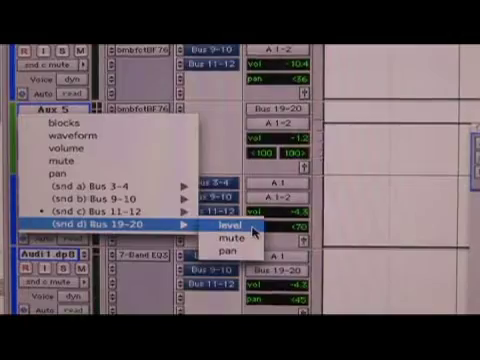
Step: Show the Bus 19-20 send level in the Audio 1 dp7 lane, then switch to its mute
left_click(240, 227)
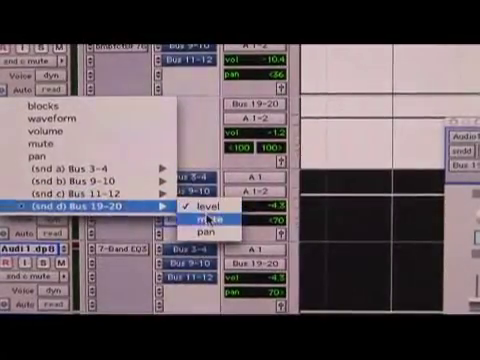
left_click(207, 218)
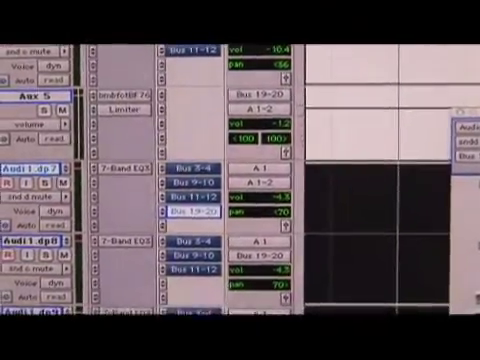